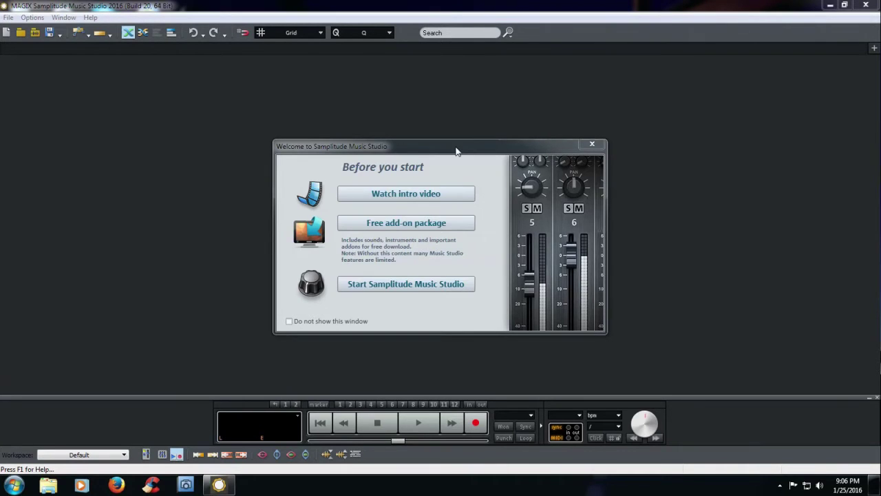
- Drag the Welcome to Samplitude Music Studio window slightly higher on the screen
drag(456, 150, 450, 123)
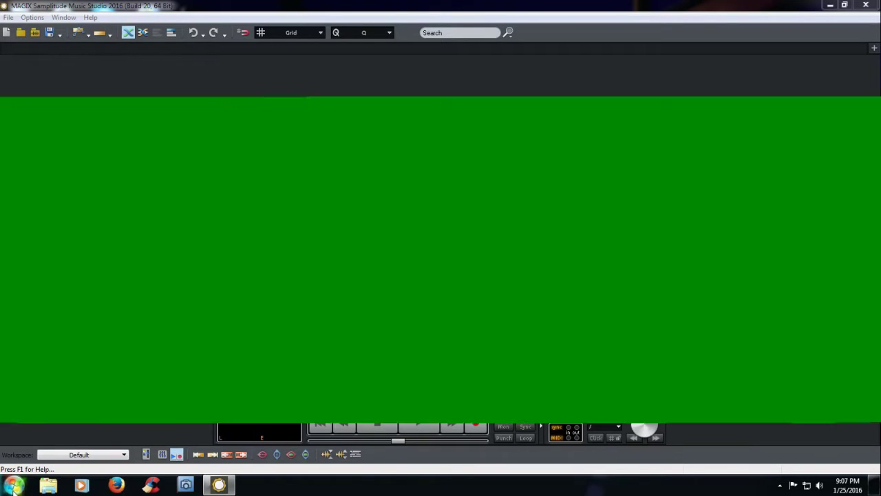
click(14, 485)
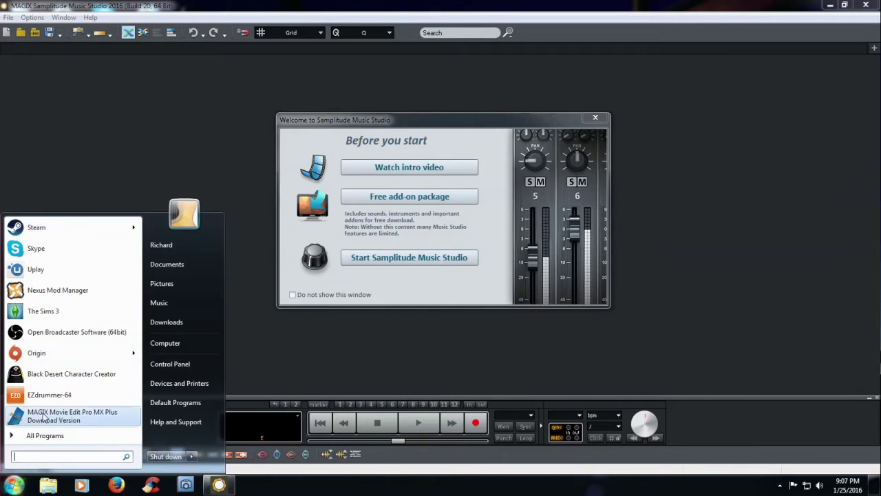
click(67, 395)
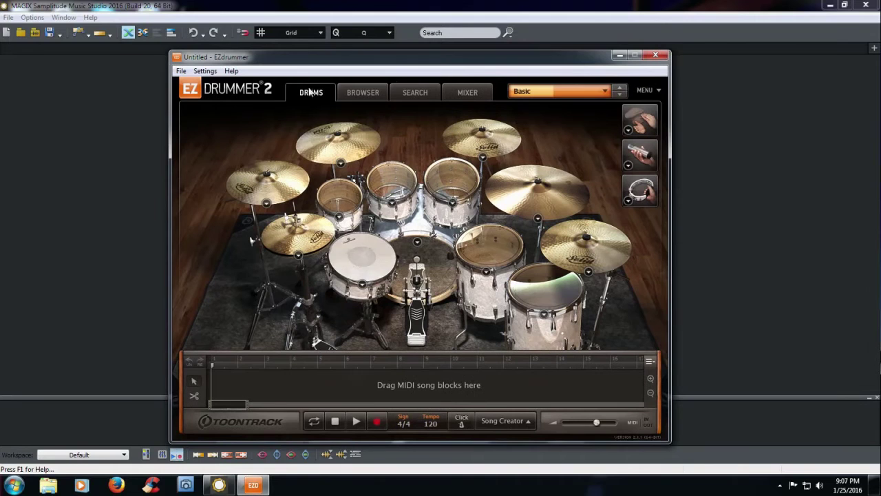
click(230, 70)
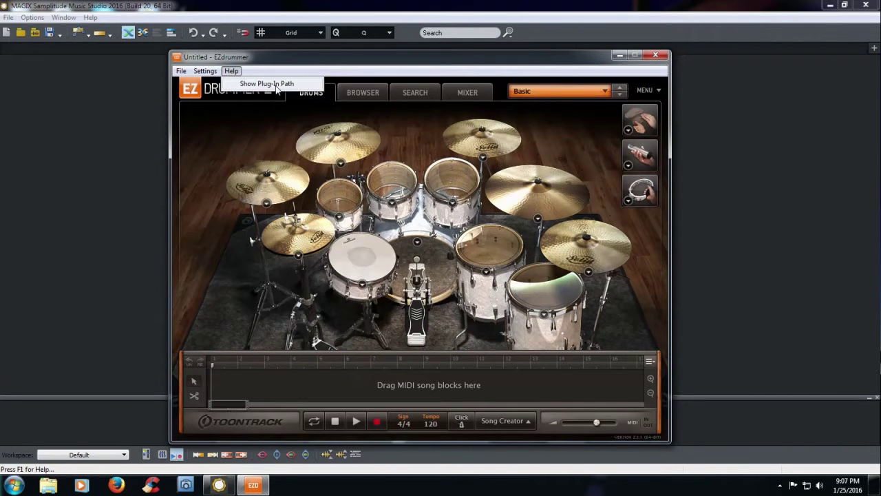
click(273, 84)
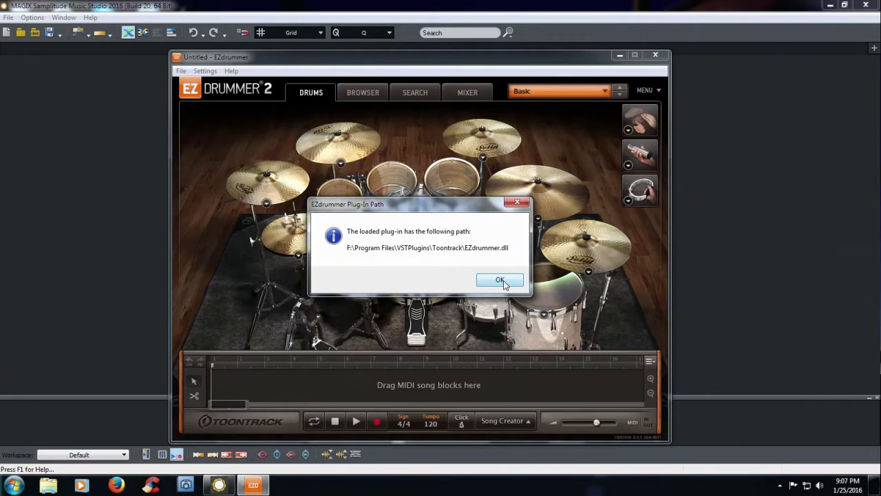
click(502, 283)
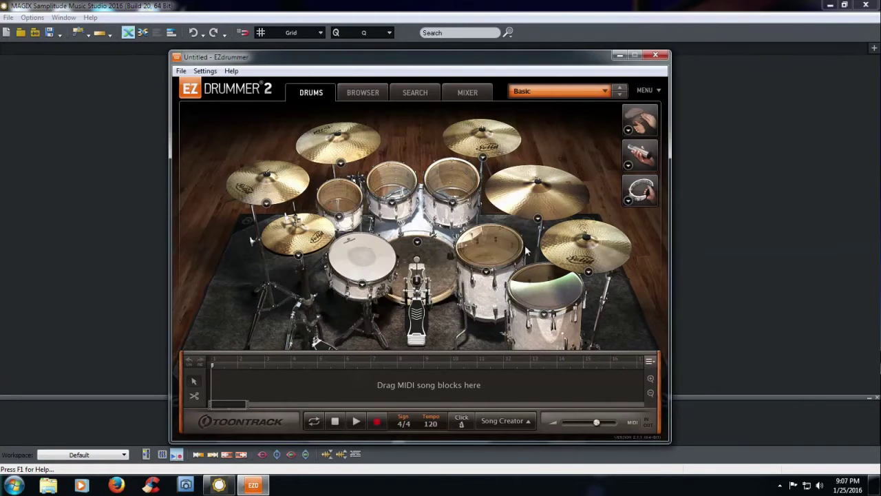
click(654, 57)
click(412, 272)
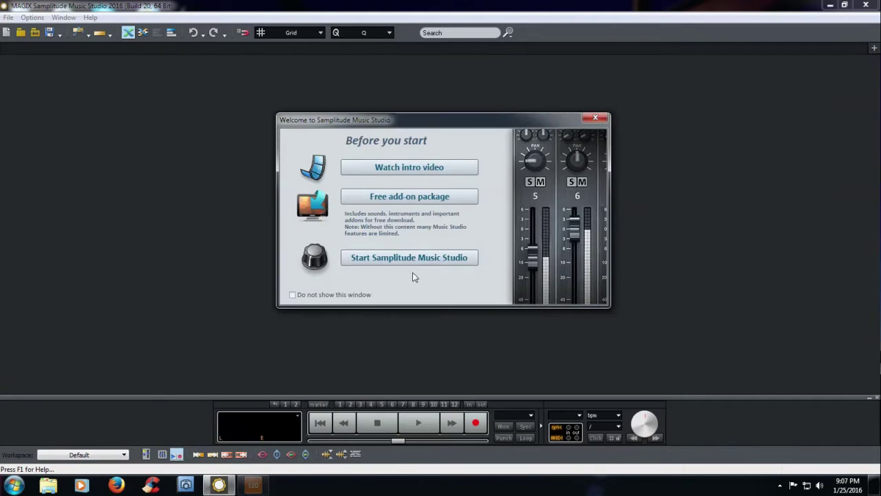
- Dismiss the welcome window and start an empty project, 2016-01-25, with 16 tracks at 44100 Hz
click(596, 118)
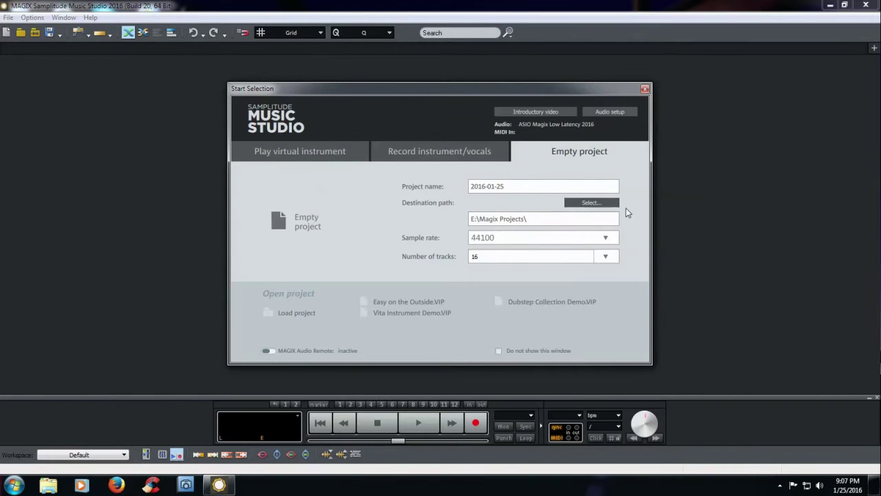
click(278, 221)
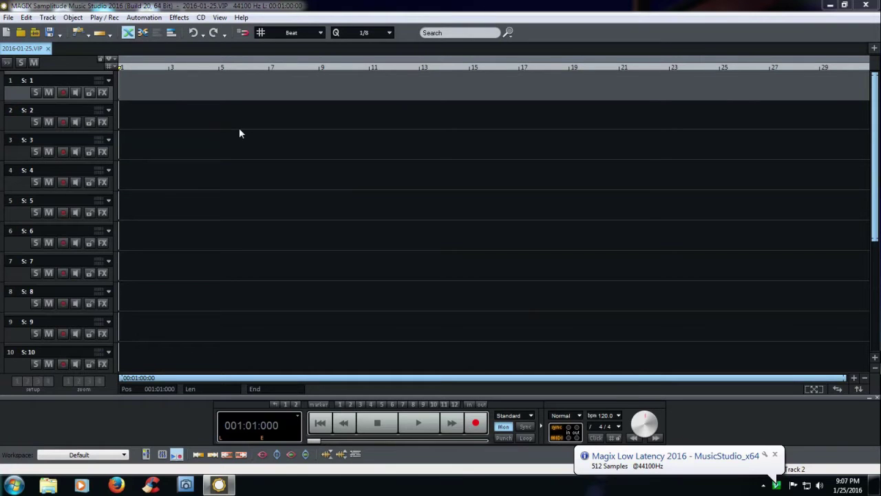
- In the global audio options (Y), keep the Magix Low Latency 2016 driver and show VST / ReWire settings
key(y)
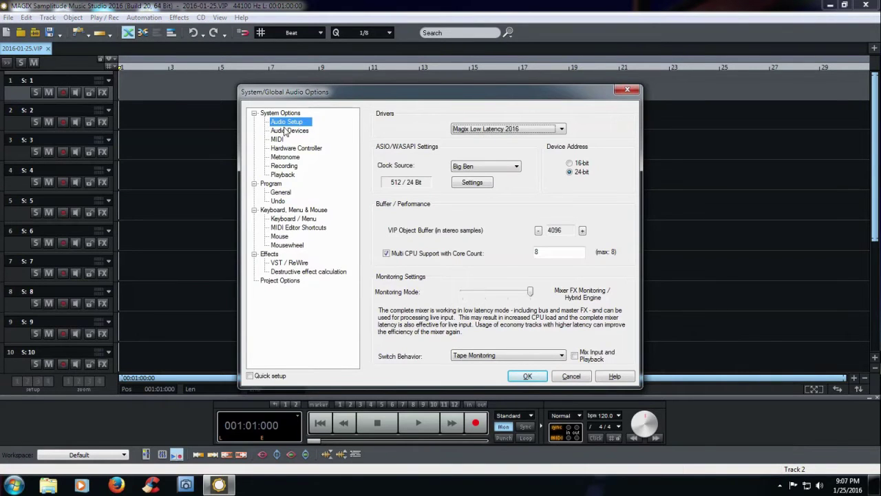
drag(385, 93, 333, 91)
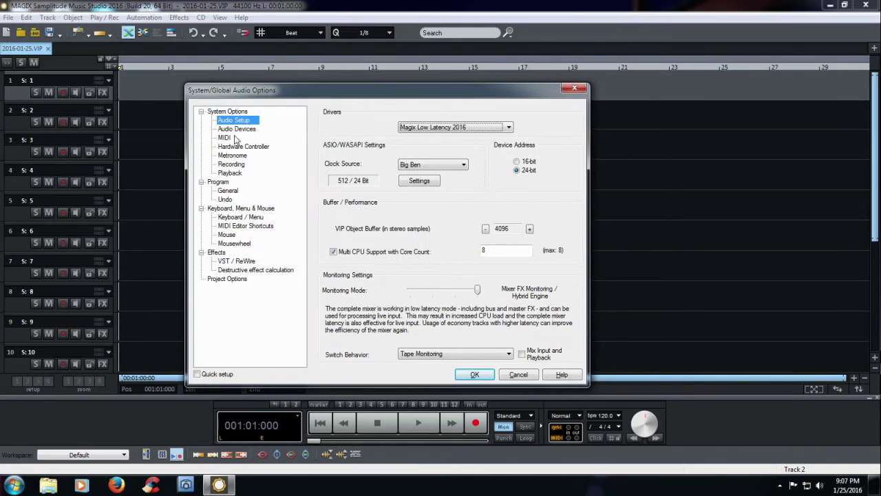
click(510, 128)
click(510, 128)
click(509, 128)
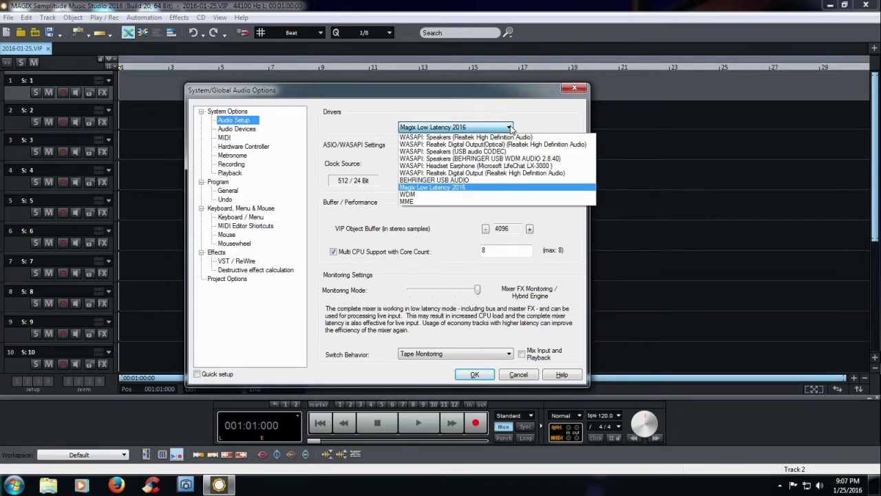
click(477, 189)
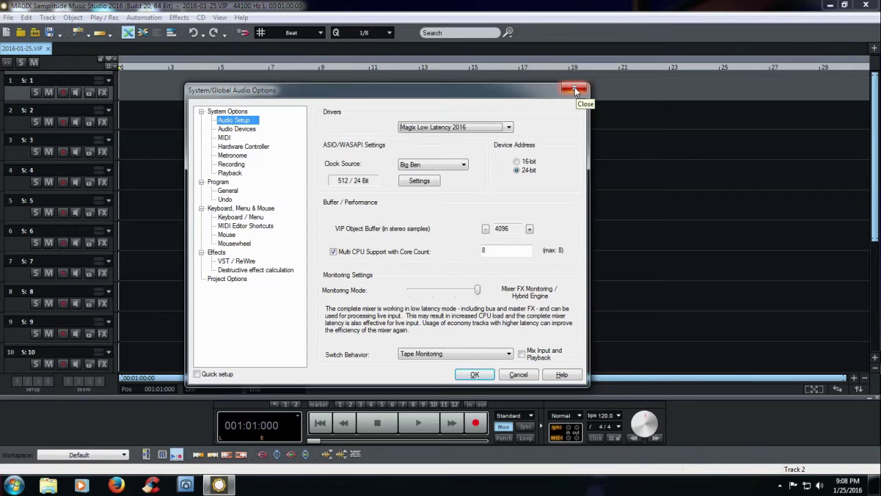
click(236, 261)
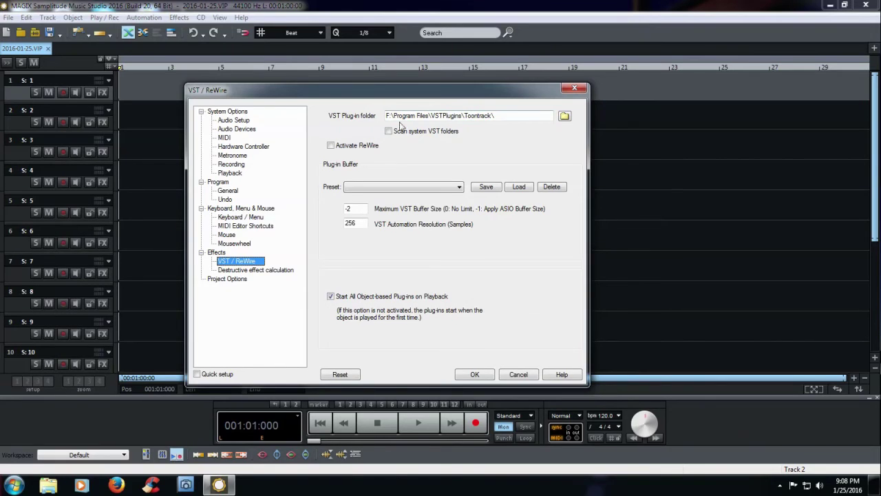
- Close the audio options after confirming the VST folder is F:\Program Files\VSTPlugins\Toontrack\
click(573, 90)
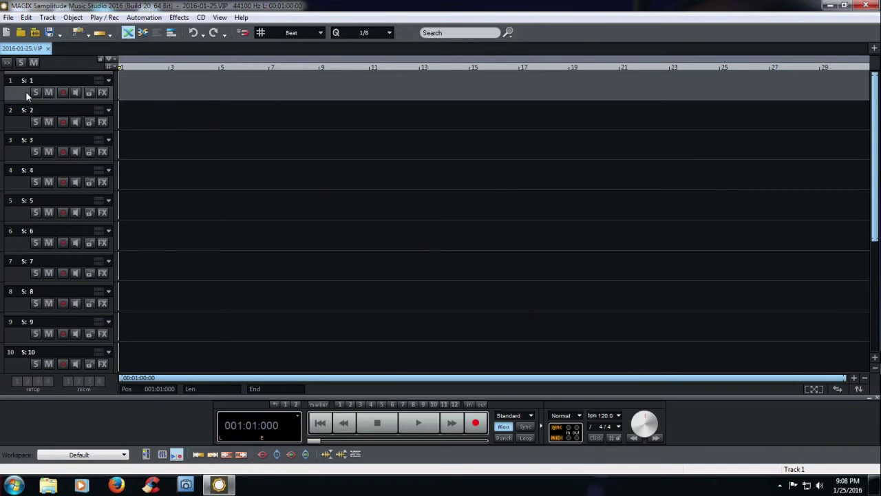
- Set track 1's type to MIDI, arm it for recording, and expand its header
right_click(26, 92)
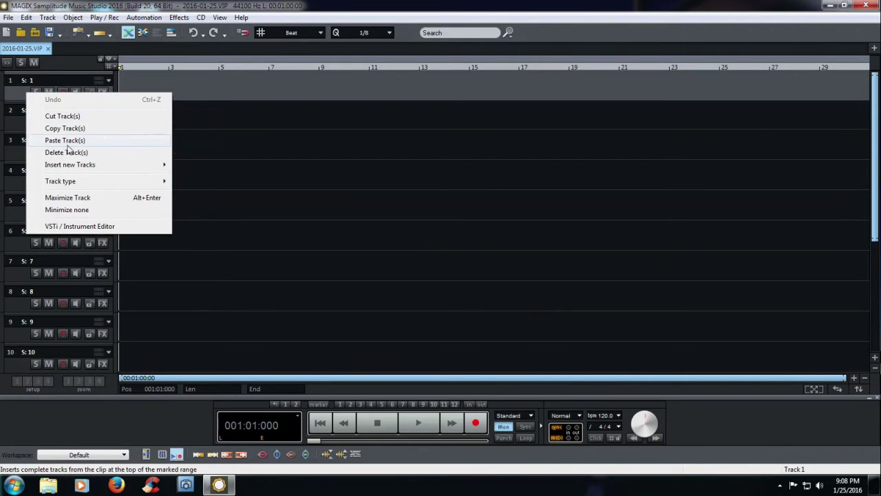
mouse_move(110, 182)
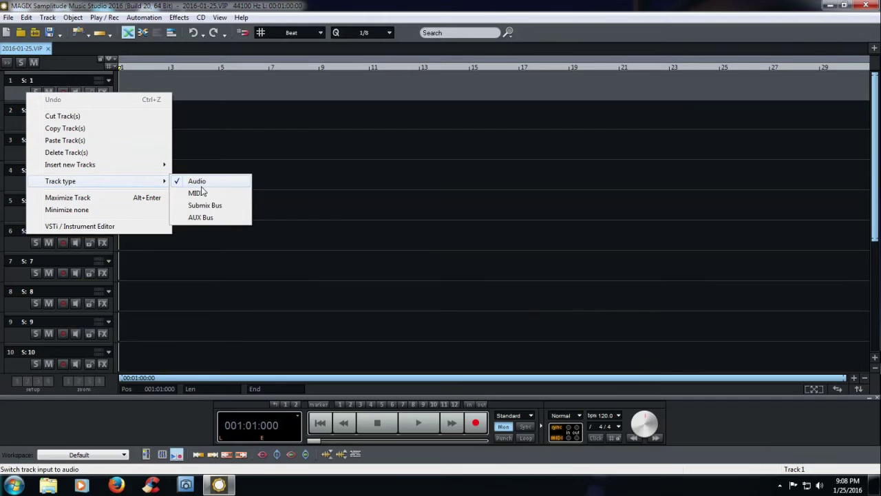
click(200, 193)
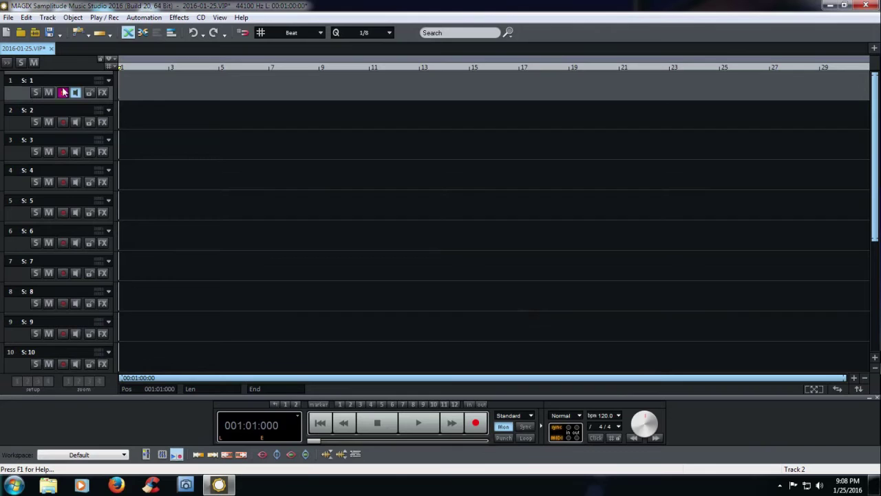
click(63, 92)
double_click(11, 100)
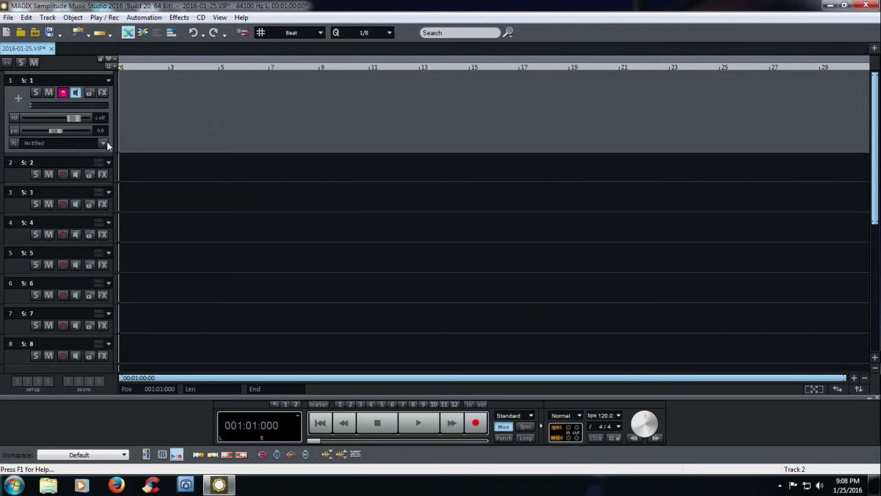
- Browse track 1's insert effects list without inserting anything
click(103, 142)
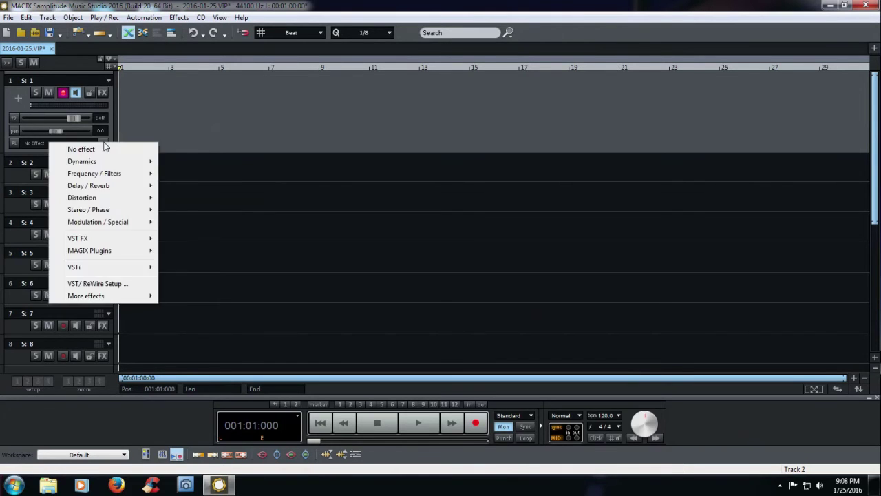
mouse_move(108, 268)
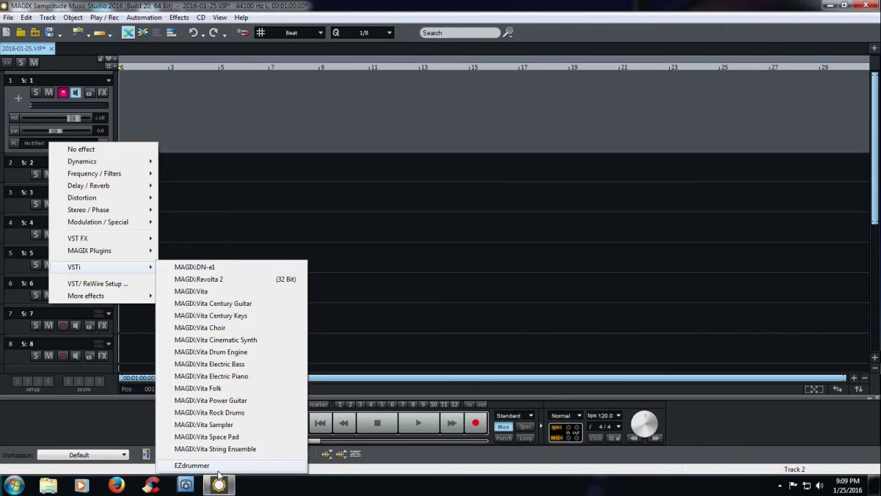
key(Escape)
key(Escape)
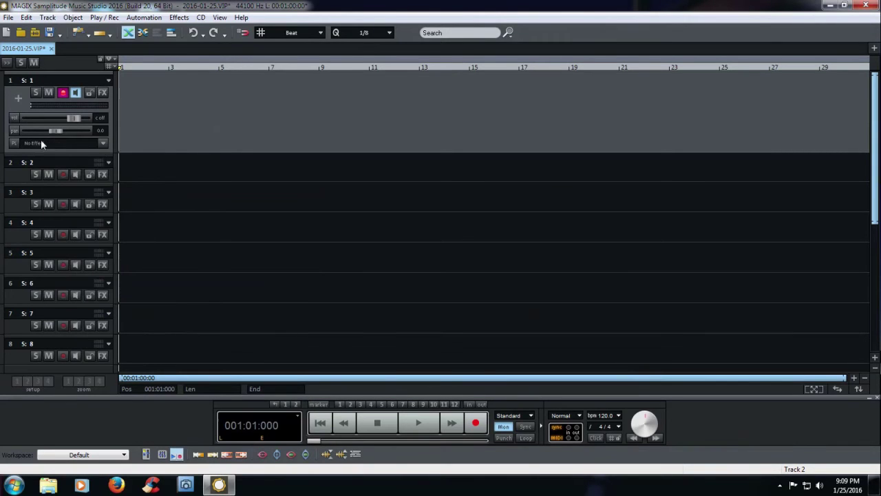
click(103, 144)
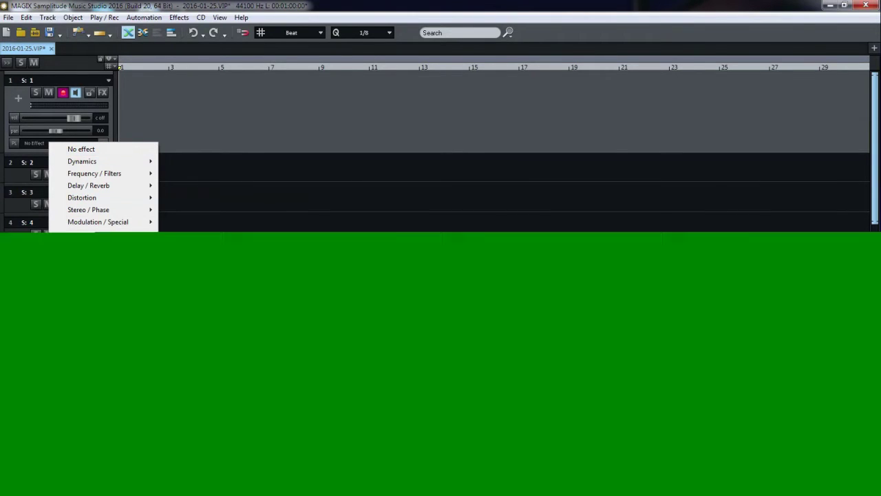
mouse_move(87, 296)
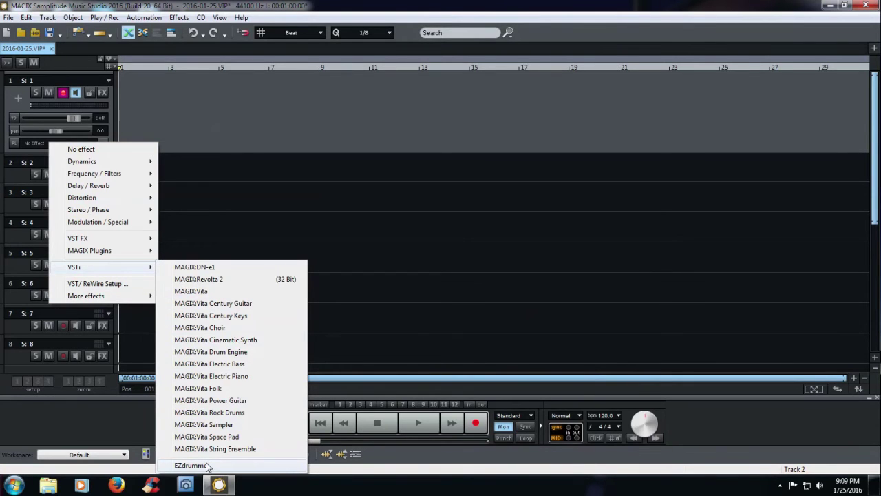
- Load the Vita Choir instrument from the VSTi list onto track 1
click(10, 106)
click(75, 92)
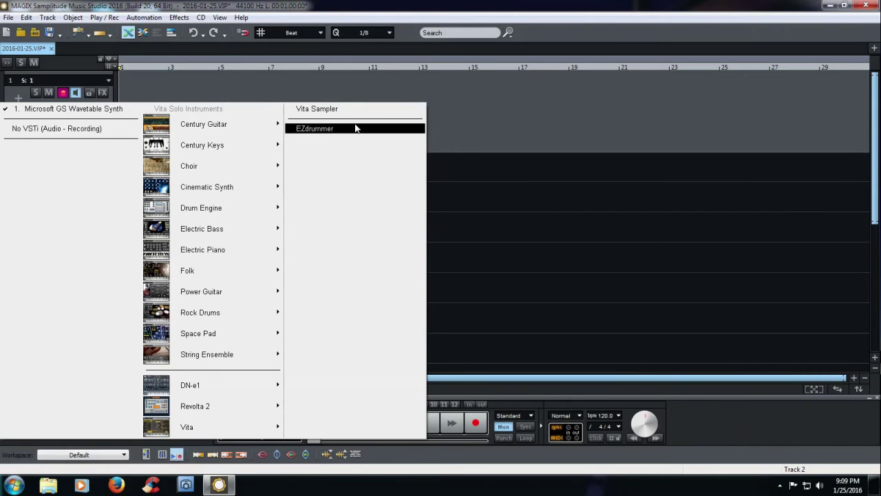
click(355, 128)
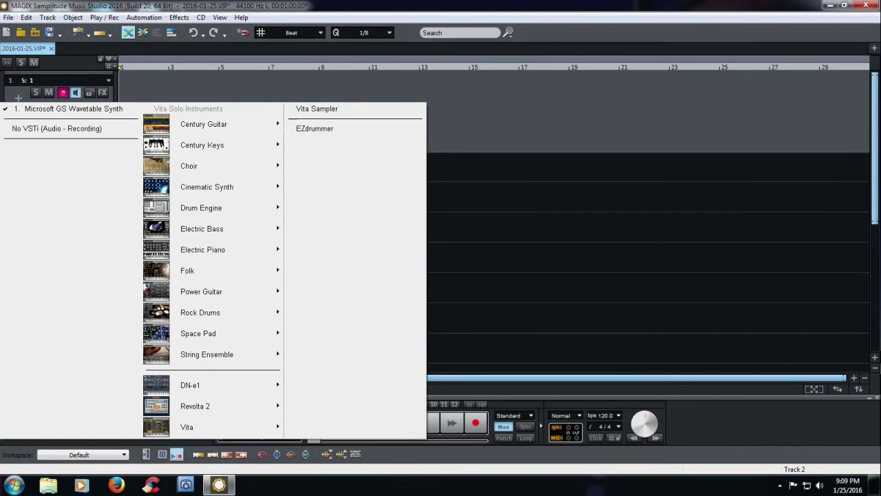
click(15, 91)
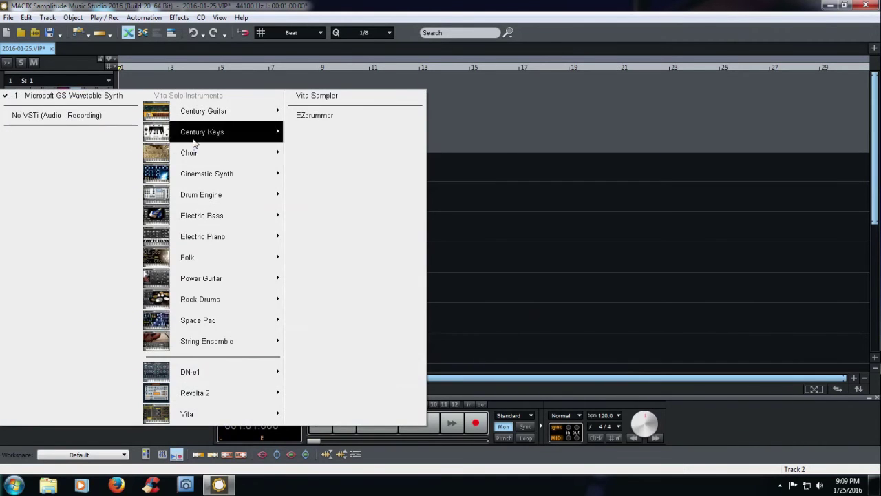
click(20, 207)
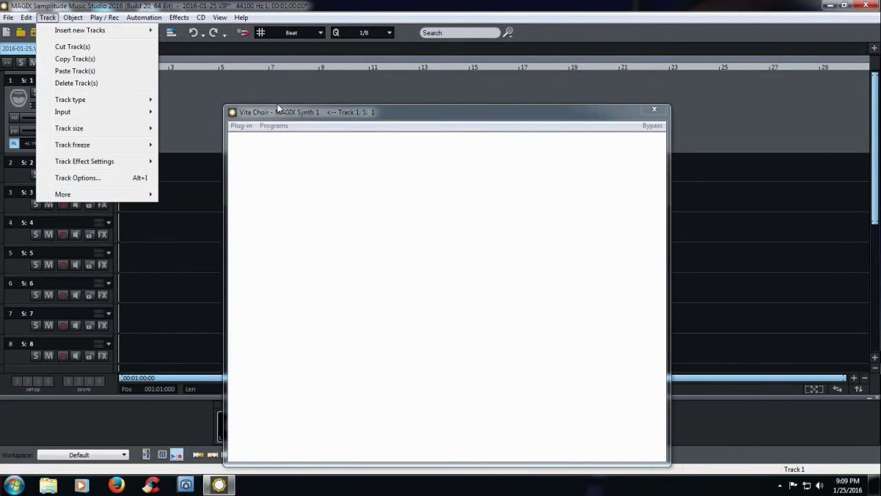
- Close the Vita Choir plugin window
click(48, 17)
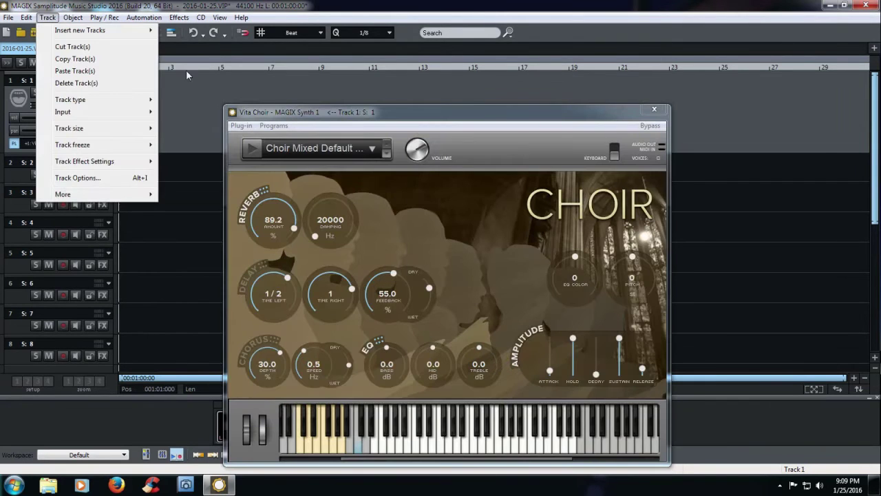
click(654, 109)
click(654, 109)
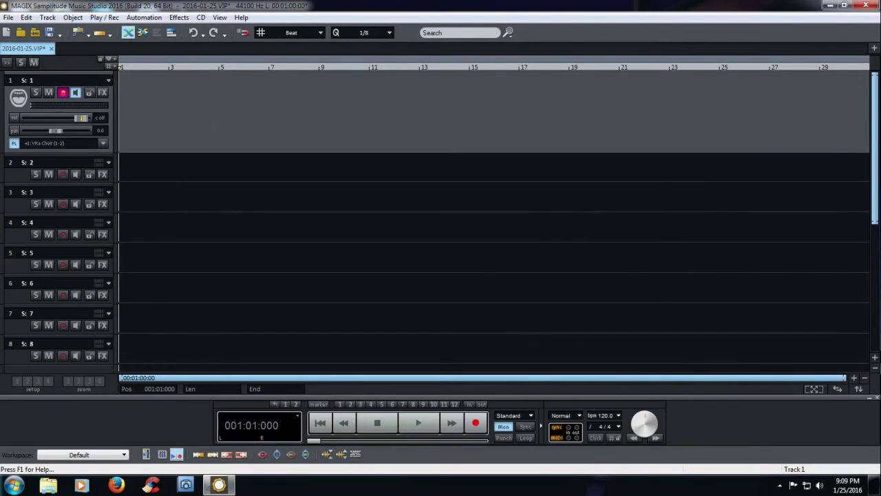
- In track 1's Track Options, set the MIDI playback device to 'VSTi --: EZdrummer'
click(47, 17)
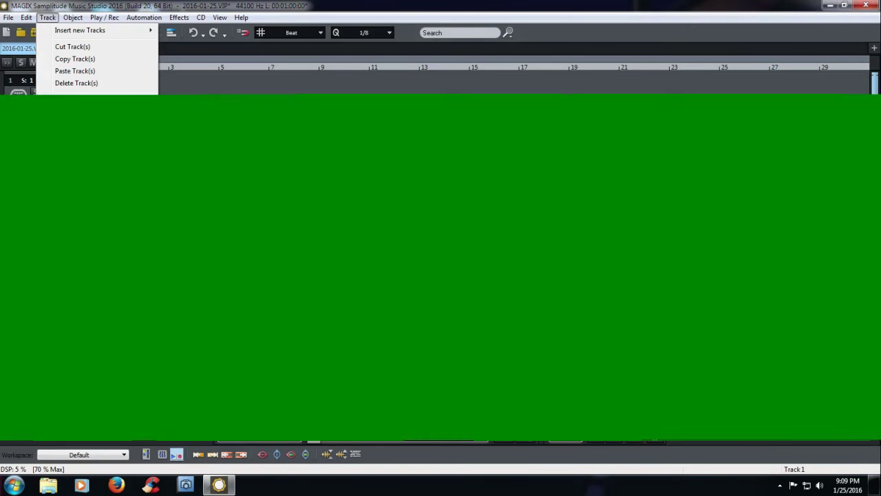
click(91, 179)
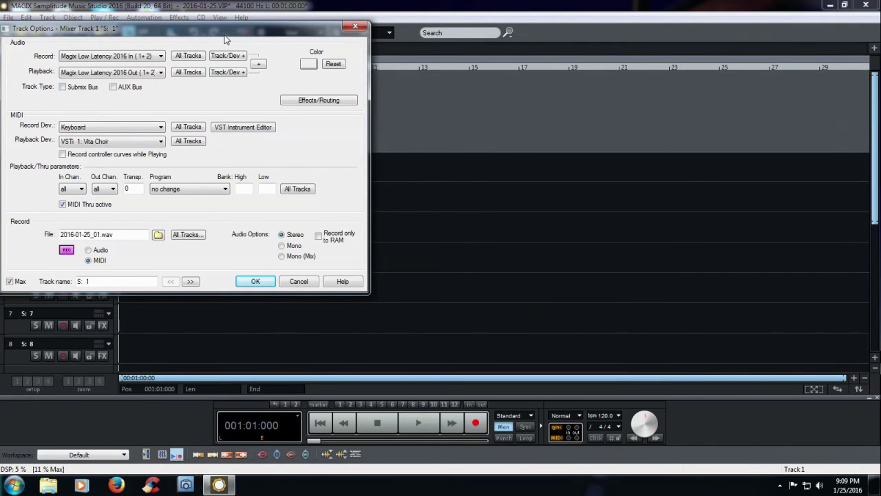
drag(221, 34, 349, 72)
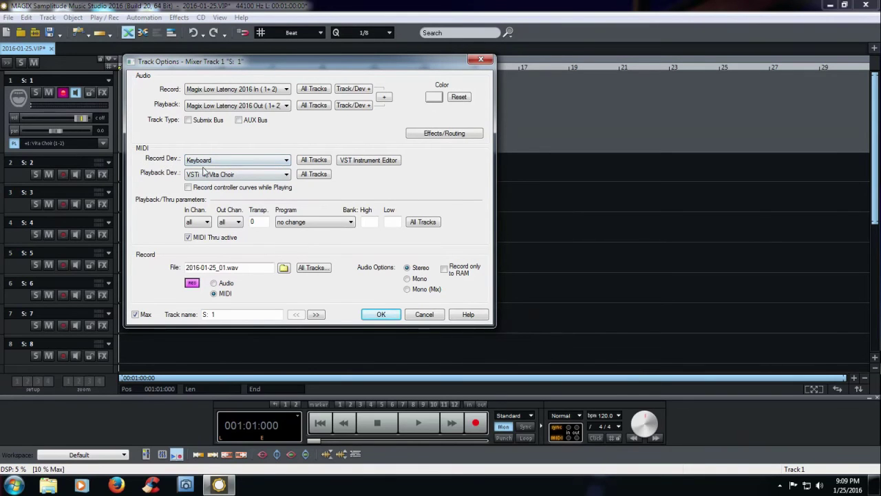
click(285, 161)
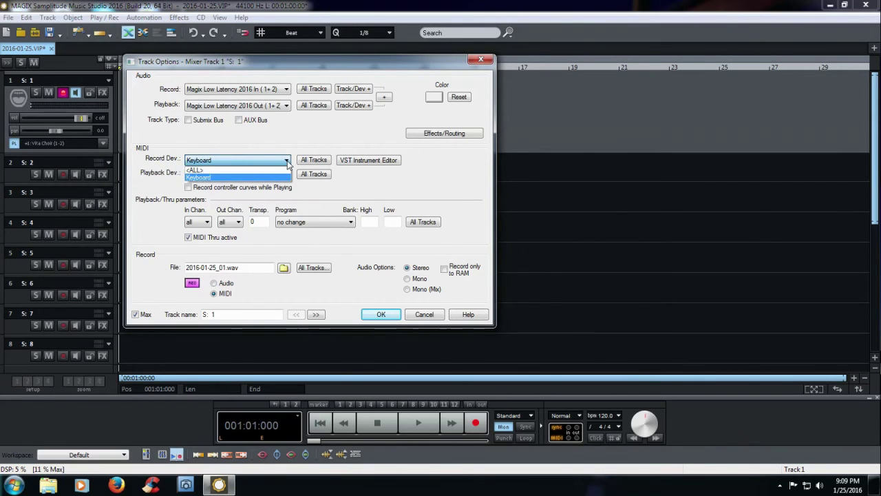
click(148, 195)
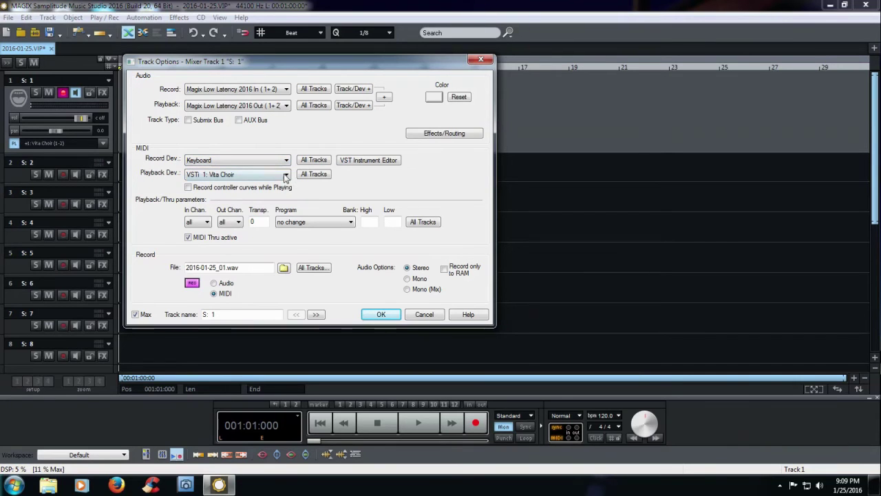
click(285, 175)
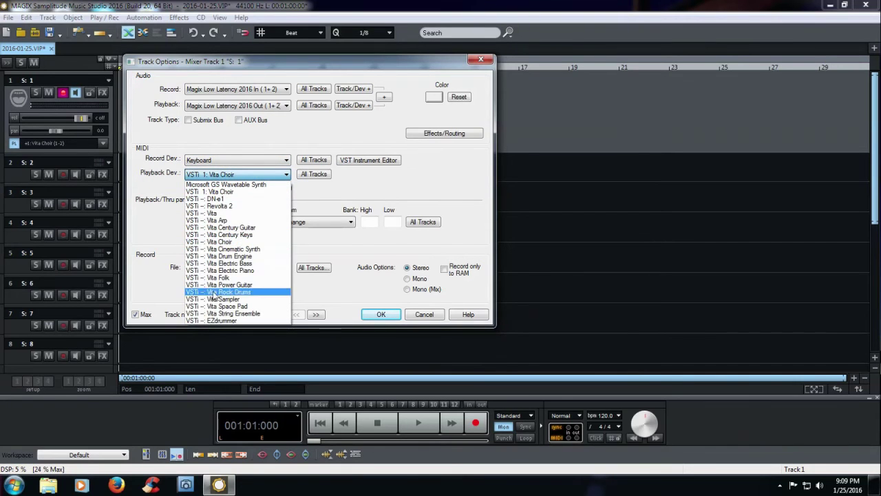
click(227, 321)
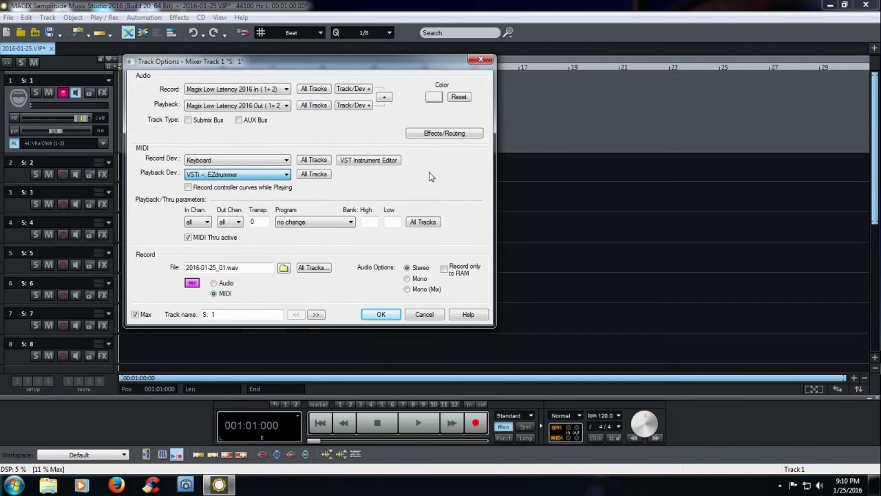
- Apply the EZdrummer playback device and accept Multi-timbral routing so its drum-kit window opens
click(382, 317)
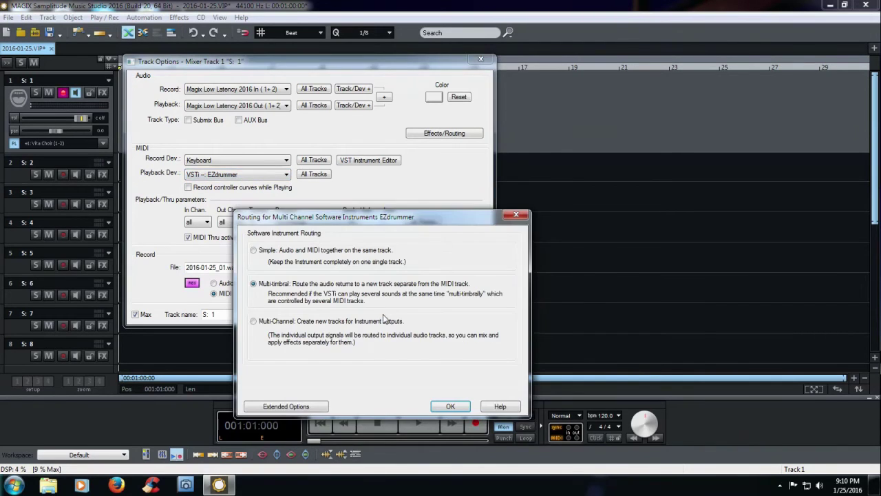
drag(412, 221, 647, 110)
click(381, 314)
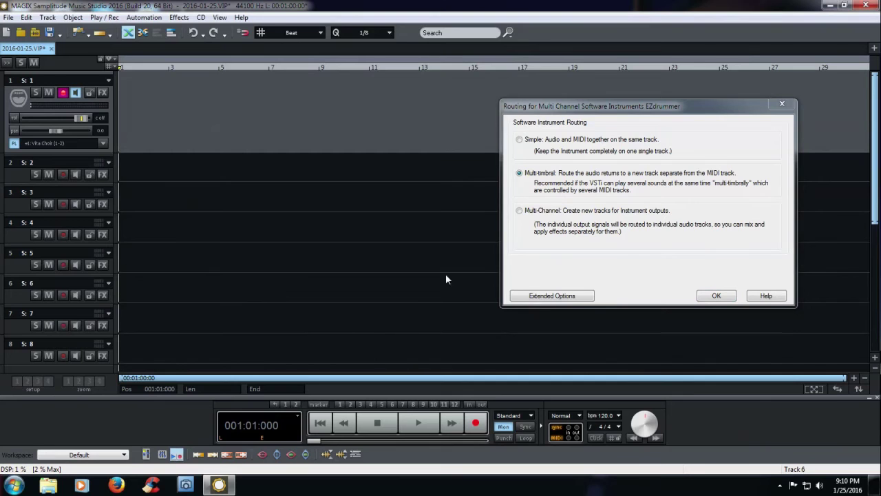
drag(647, 105, 328, 82)
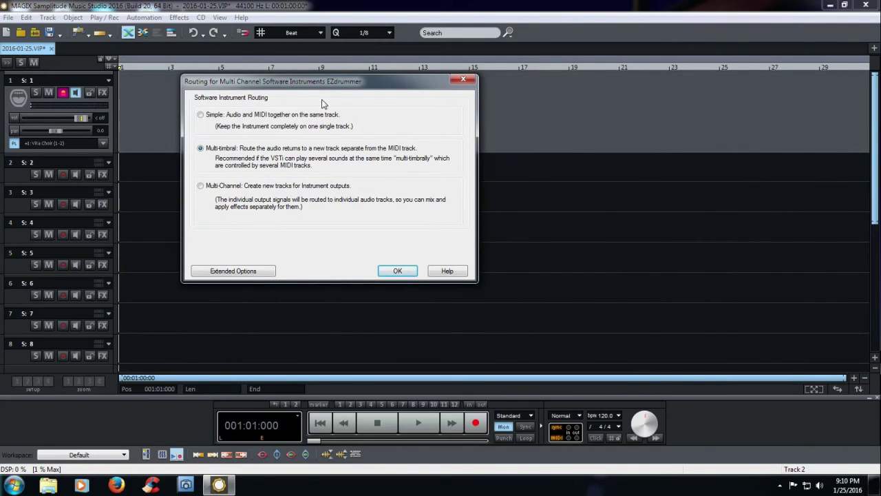
drag(295, 86, 291, 118)
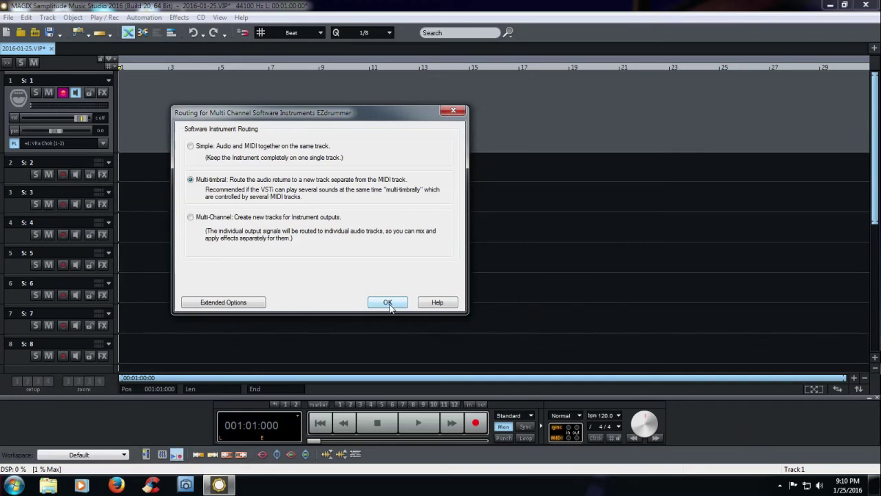
click(388, 304)
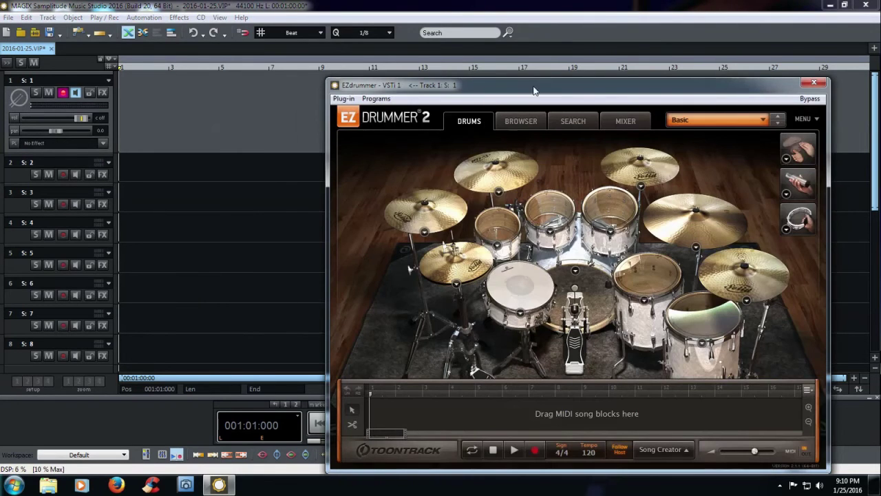
- Move the EZdrummer 2 window up and to the left, then close it
drag(531, 90, 343, 47)
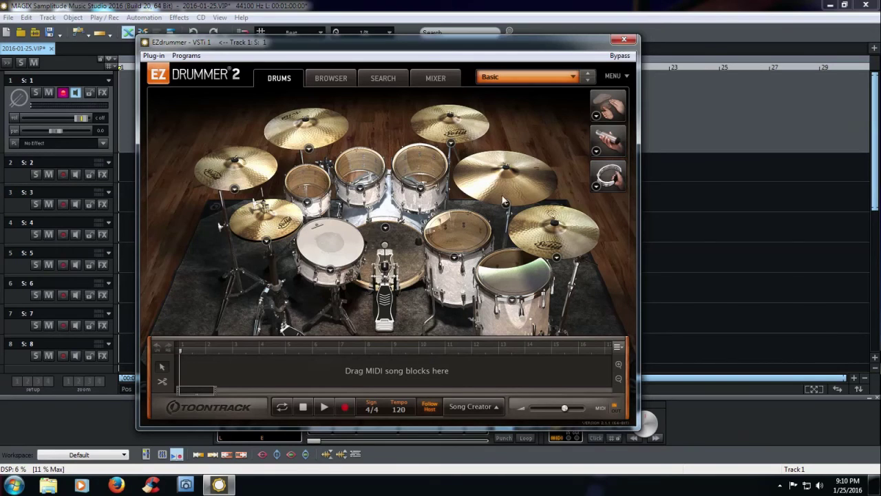
click(623, 39)
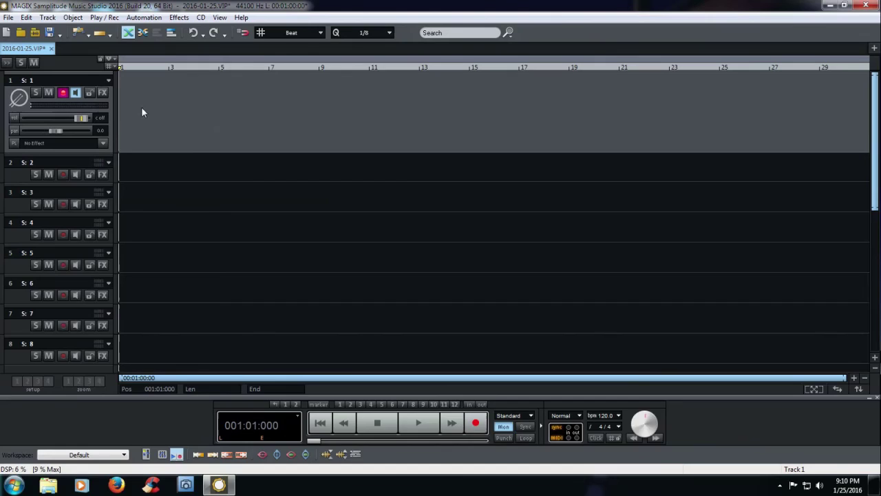
right_click(142, 112)
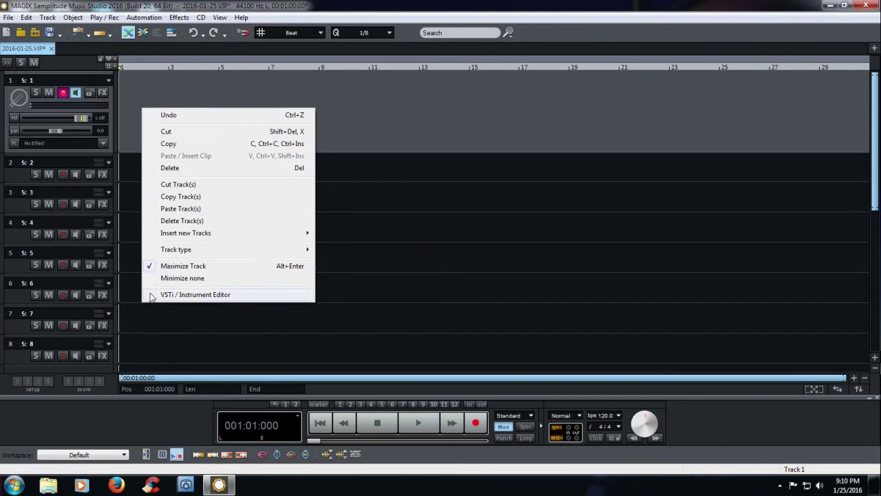
click(200, 294)
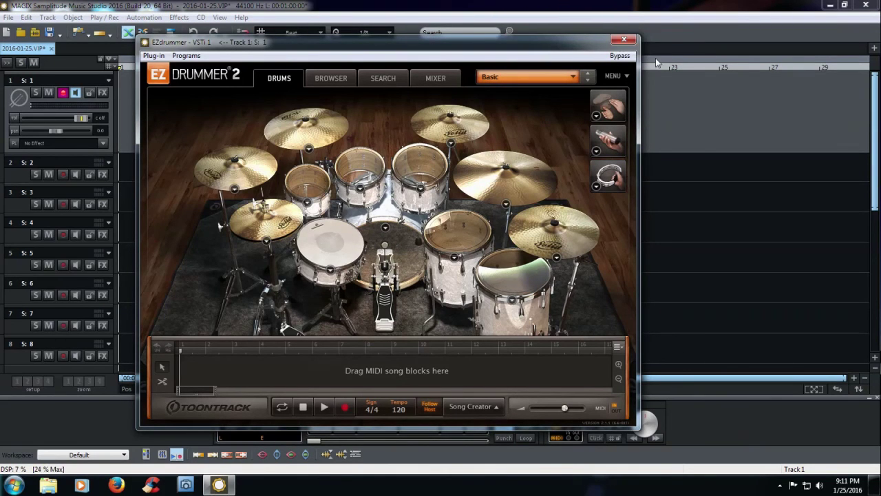
click(623, 39)
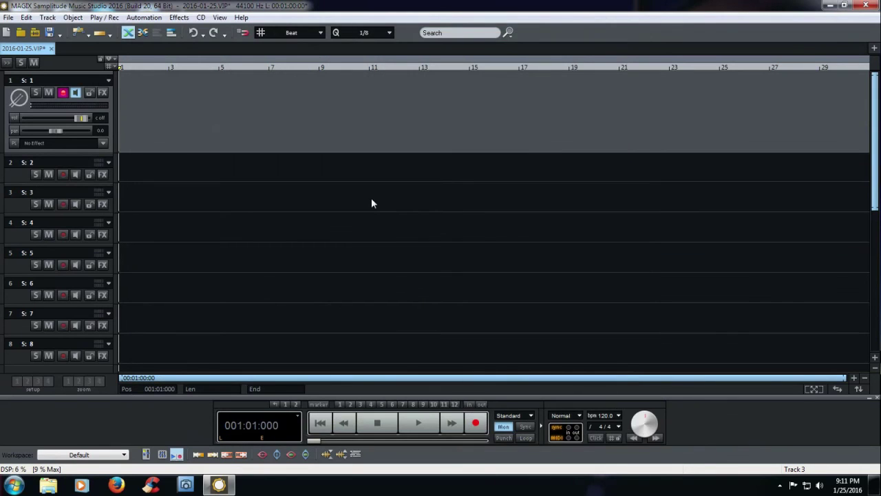